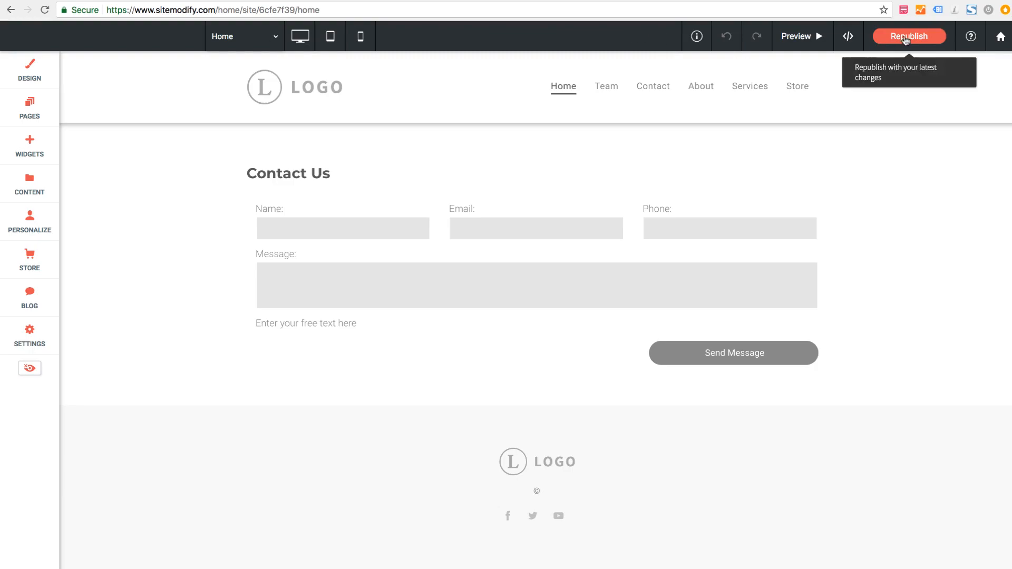
# Republish the site with the latest changes and dismiss the publishing dialog
pyautogui.click(906, 38)
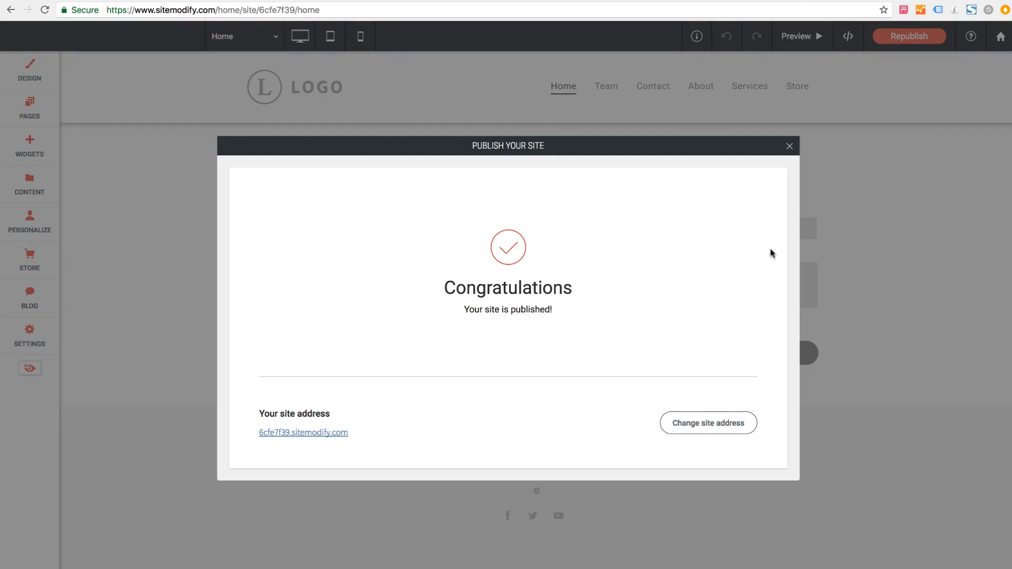
pyautogui.click(790, 148)
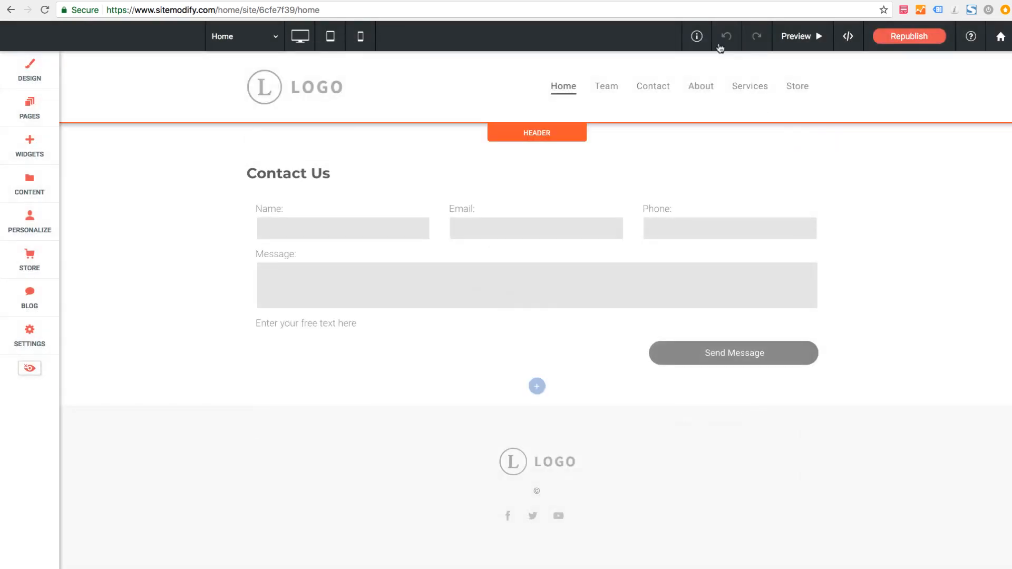
pyautogui.click(697, 37)
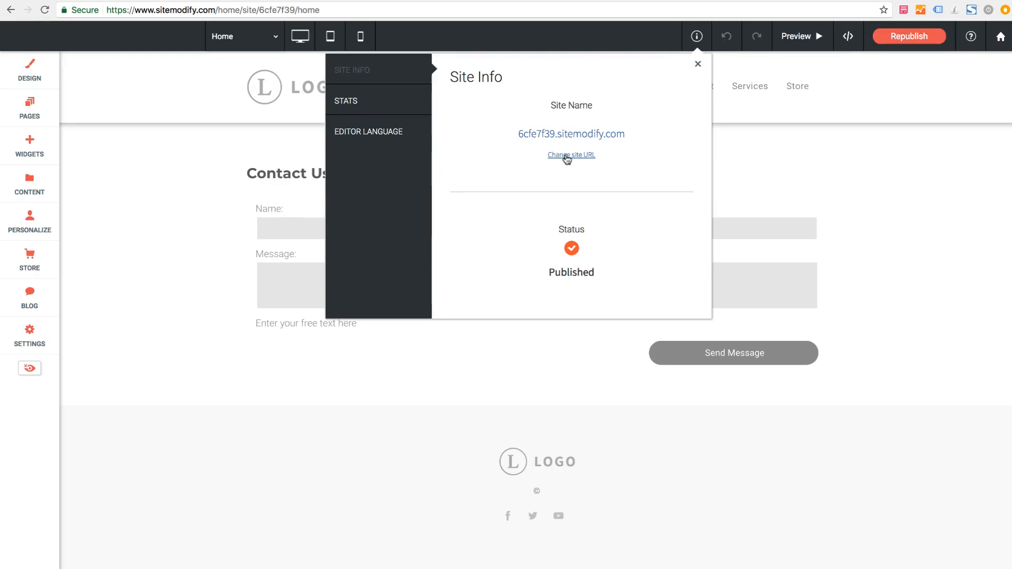
pyautogui.click(567, 156)
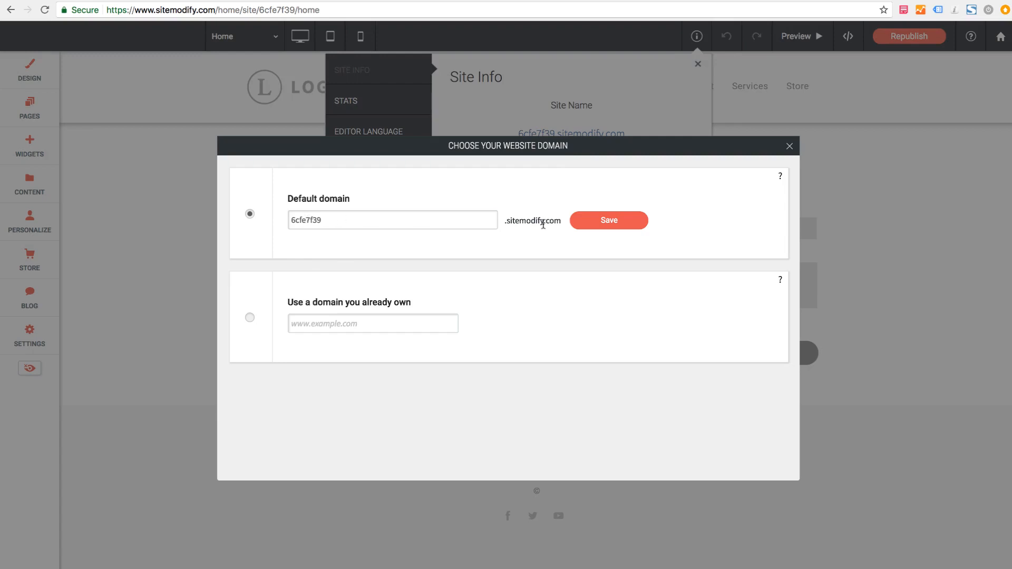
pyautogui.click(249, 318)
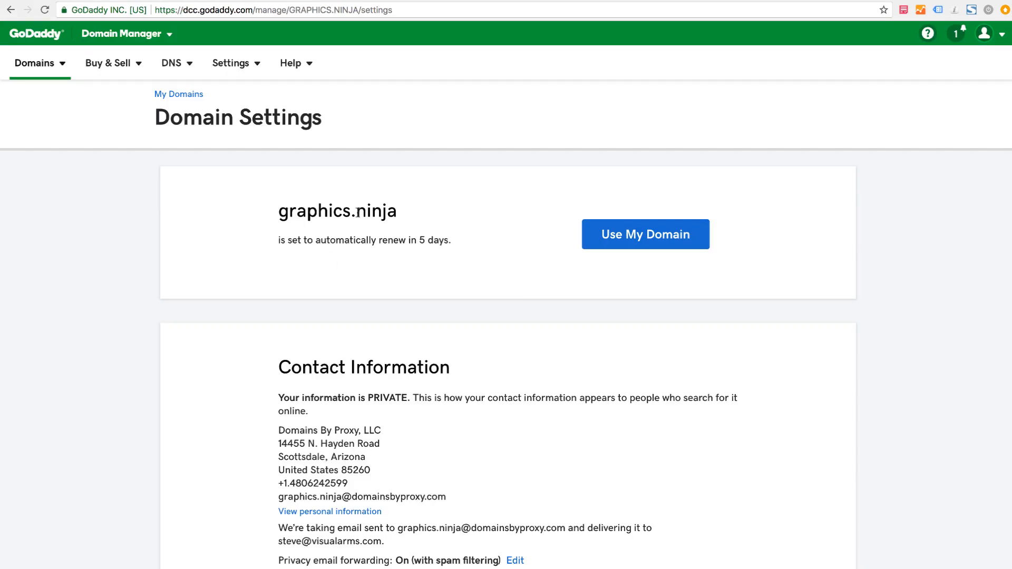
pyautogui.moveTo(402, 213); pyautogui.dragTo(279, 213)
pyautogui.press('super+c')
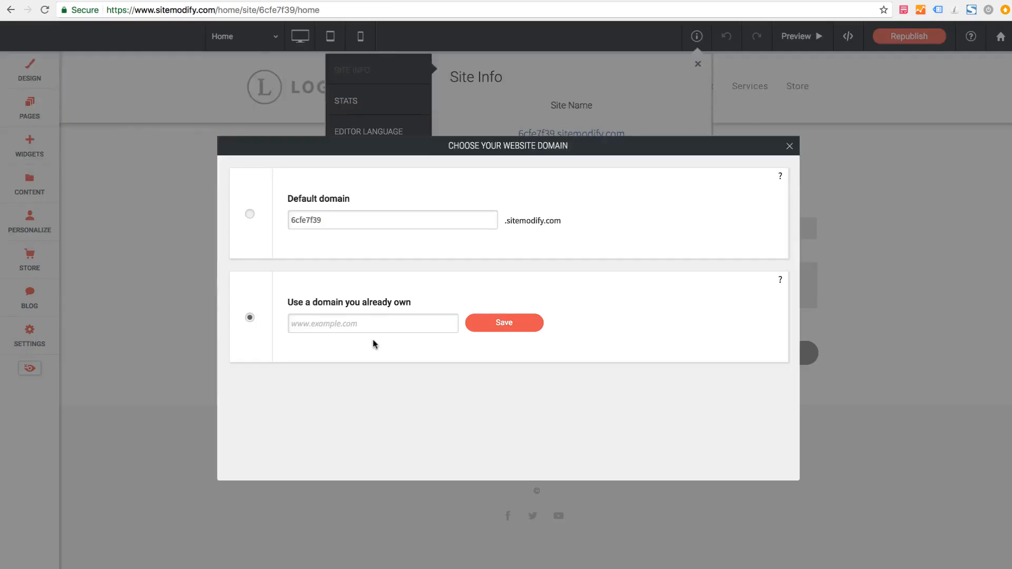
pyautogui.write('www.')
pyautogui.press('super+v')
pyautogui.click(519, 331)
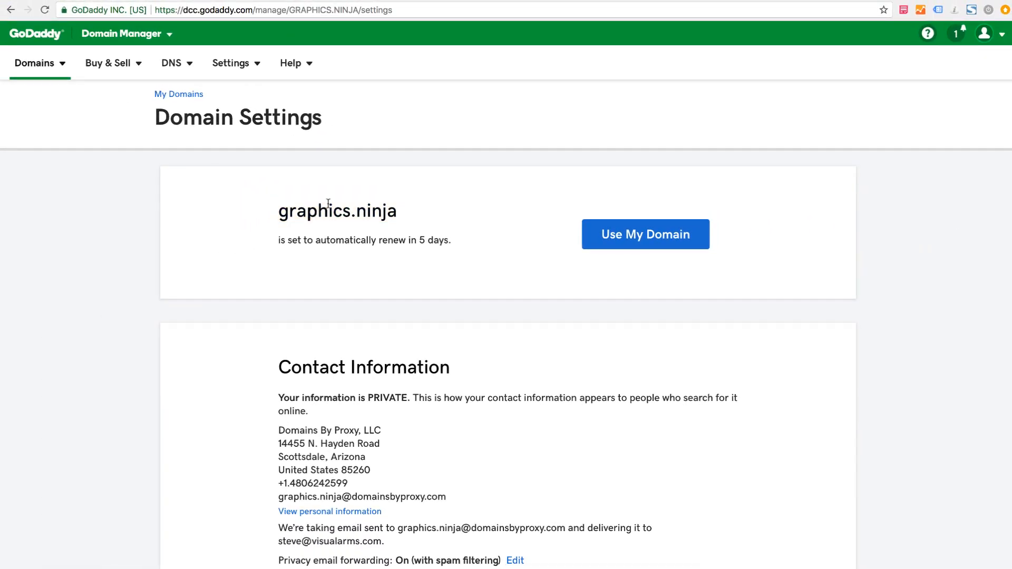
# Switch to GoDaddy, open DNS management for graphics.ninja and review its DNS records
pyautogui.scroll(-6, 328, 203)
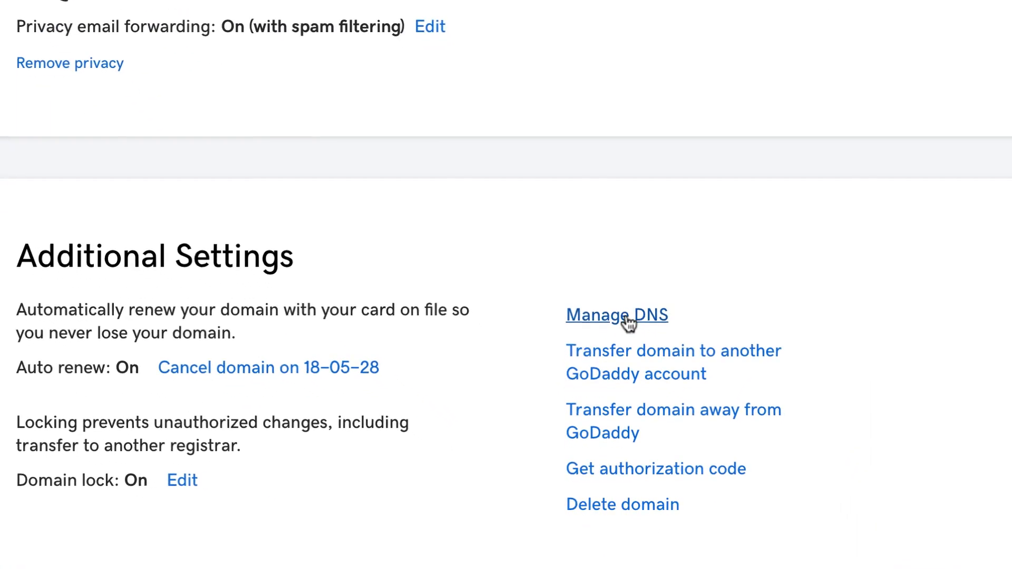
pyautogui.click(628, 318)
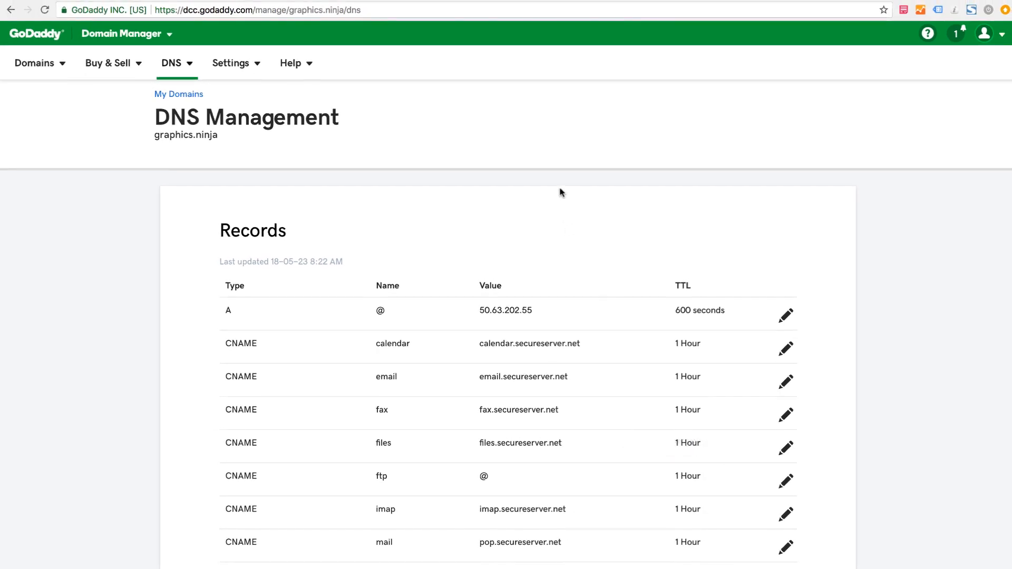
pyautogui.scroll(-5, 562, 192)
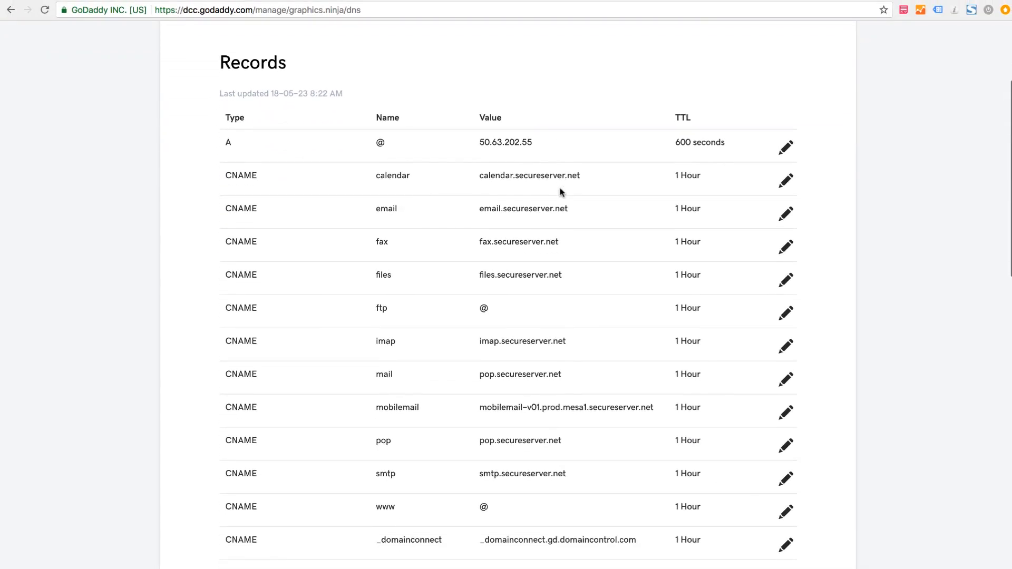
pyautogui.scroll(-1, 562, 193)
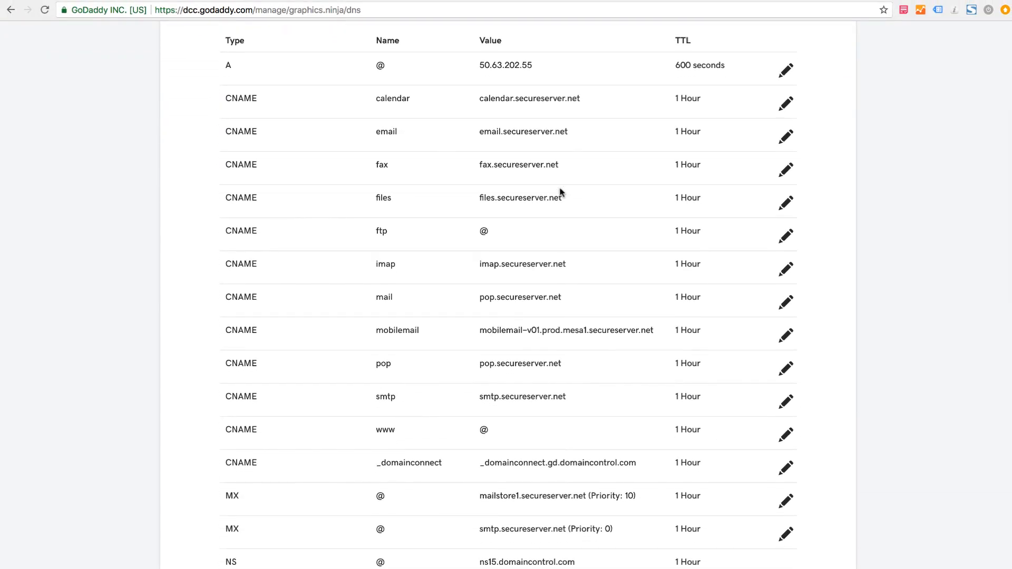
pyautogui.scroll(-9, 562, 192)
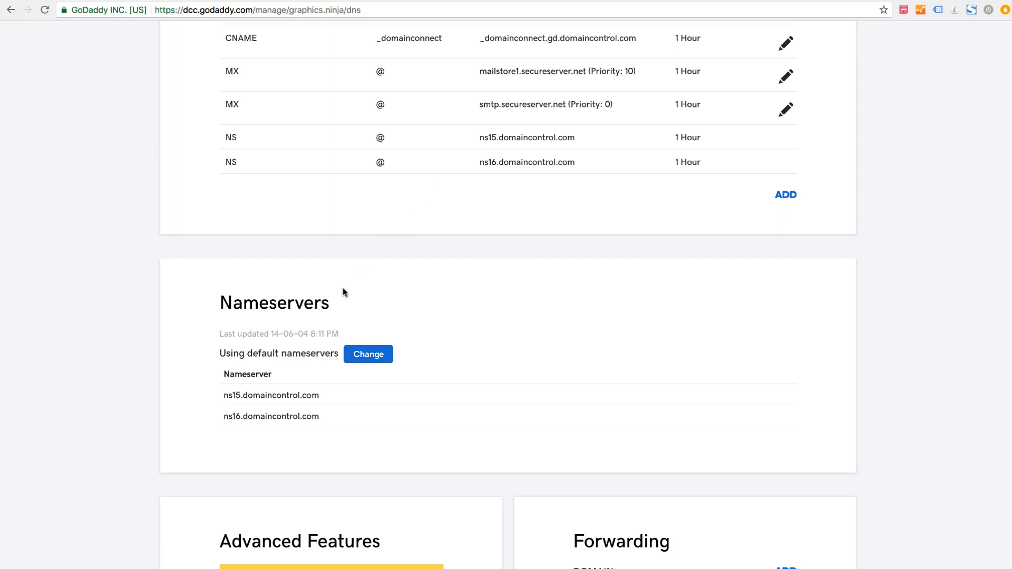
# Set the domain's nameserver type to Default, save it and check the resulting nameservers
pyautogui.scroll(-2, 343, 292)
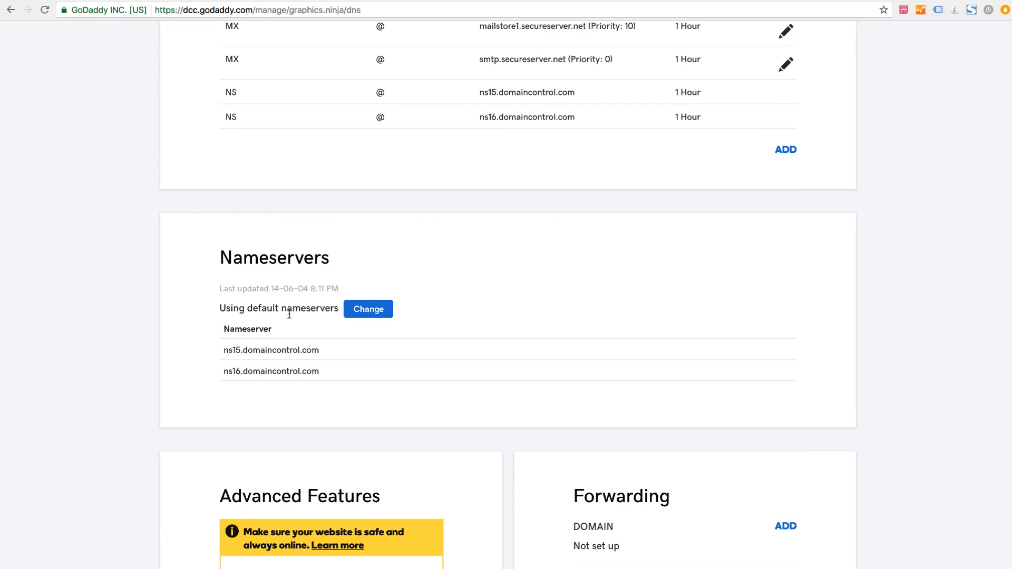
pyautogui.click(363, 314)
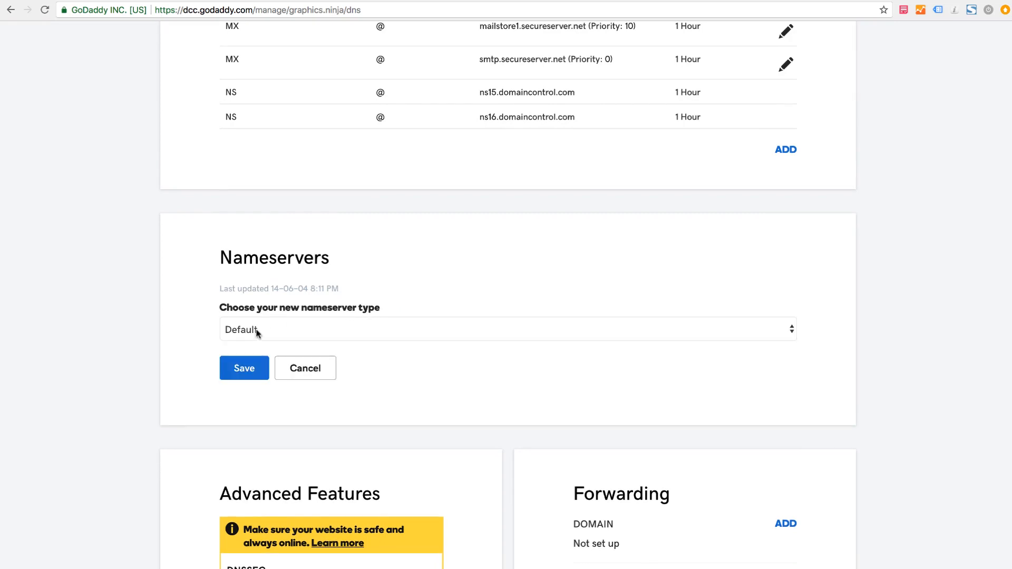
pyautogui.click(263, 334)
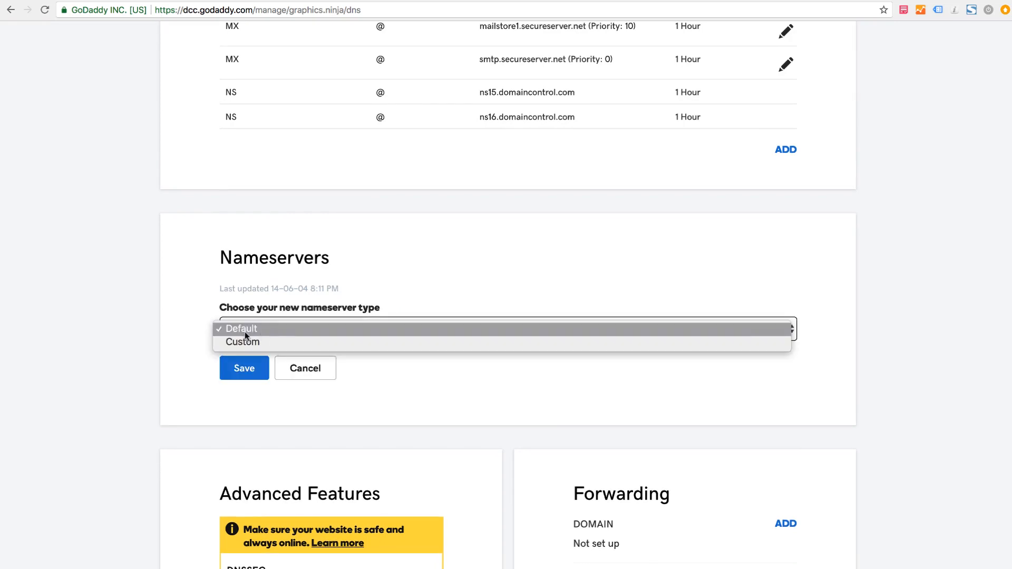
pyautogui.click(245, 329)
pyautogui.click(244, 377)
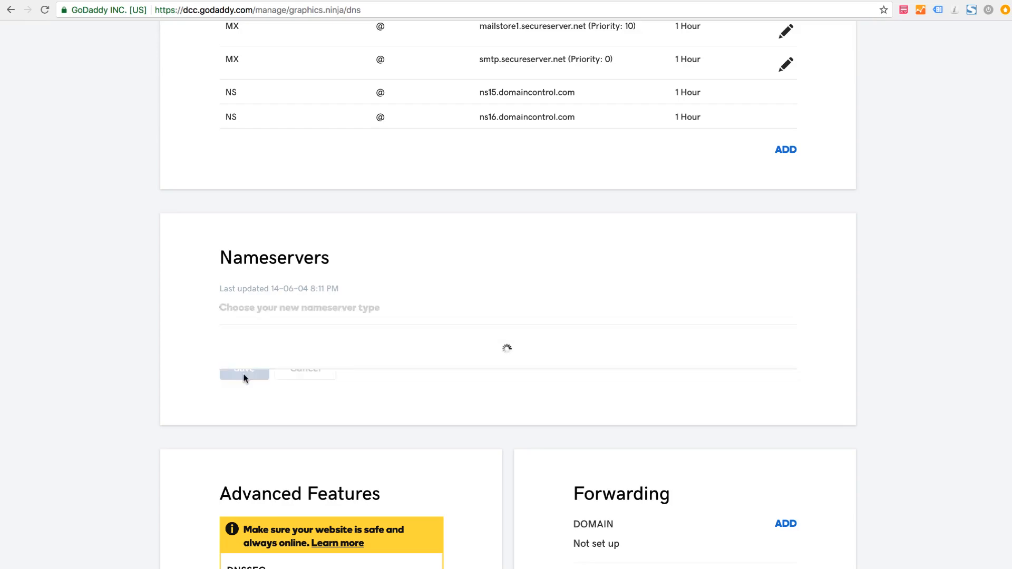
pyautogui.scroll(-8, 245, 379)
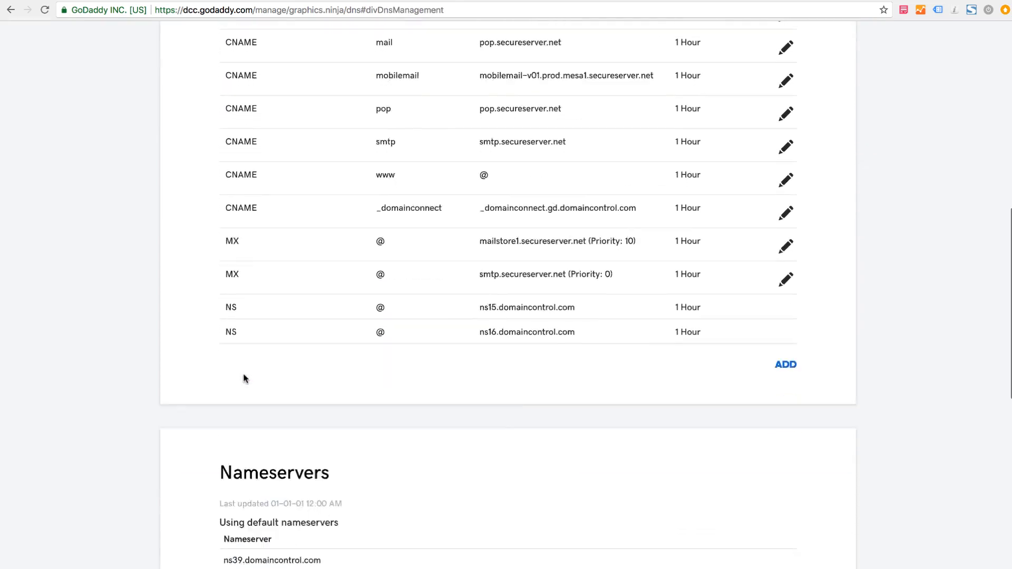
pyautogui.scroll(-3, 246, 378)
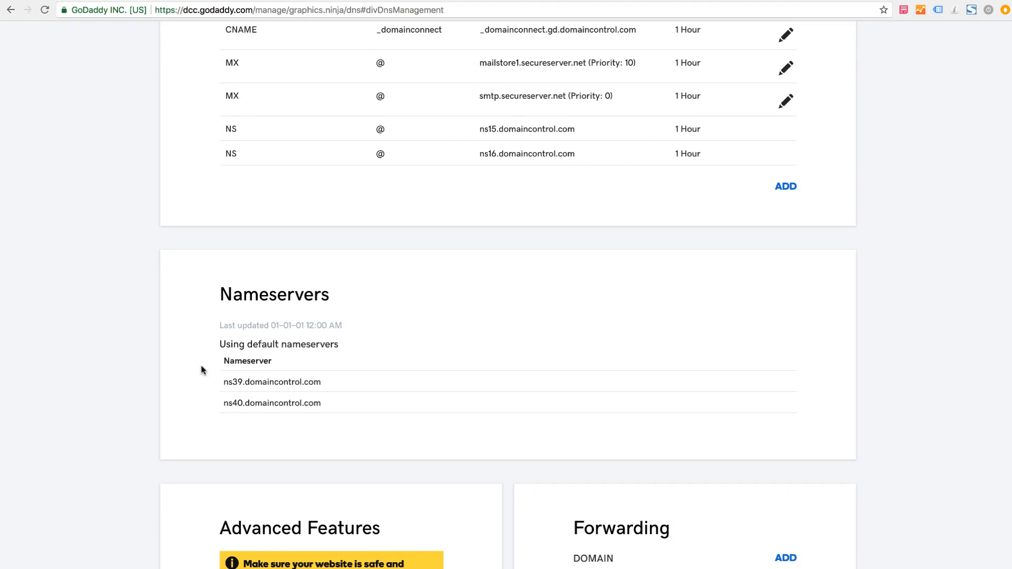
# Switch to the site builder's domain connection instructions and copy the CNAME target s.multiscreensite.com
pyautogui.scroll(5, 201, 370)
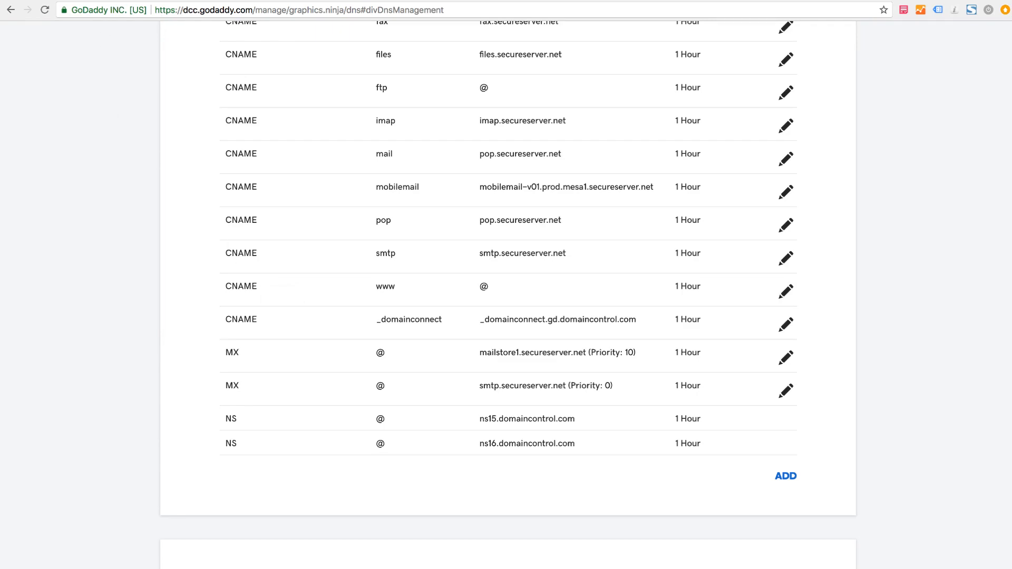
pyautogui.hotkey('ctrl', 'shift', 'Tab')
pyautogui.scroll(5, 343, 266)
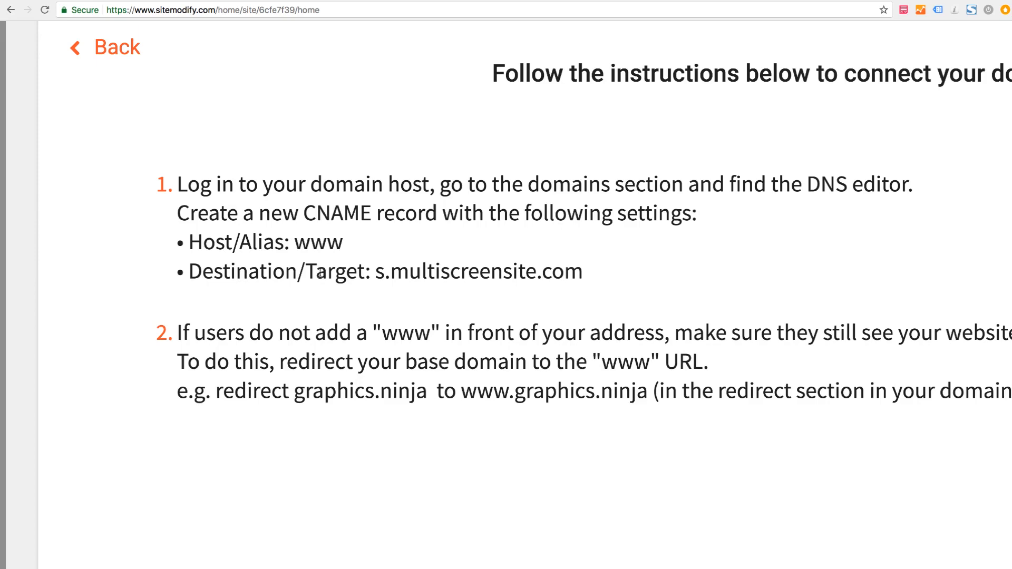
pyautogui.moveTo(583, 271); pyautogui.dragTo(377, 277)
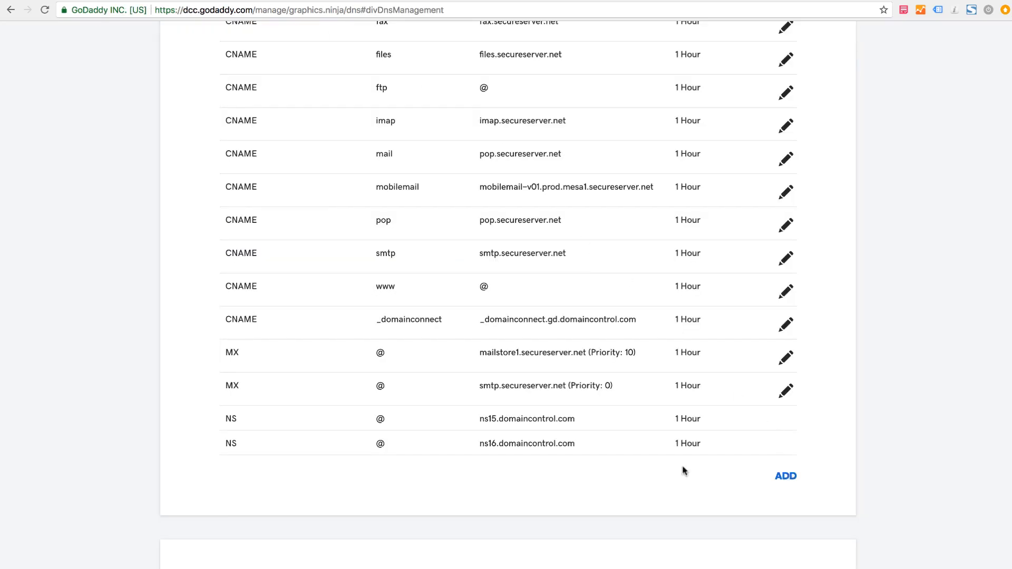
# Switch back to the GoDaddy DNS records and delete the existing www CNAME record that points to @
pyautogui.moveTo(224, 288); pyautogui.dragTo(400, 288)
pyautogui.click(383, 286)
pyautogui.moveTo(488, 287); pyautogui.dragTo(483, 285)
pyautogui.click(551, 291)
pyautogui.click(786, 293)
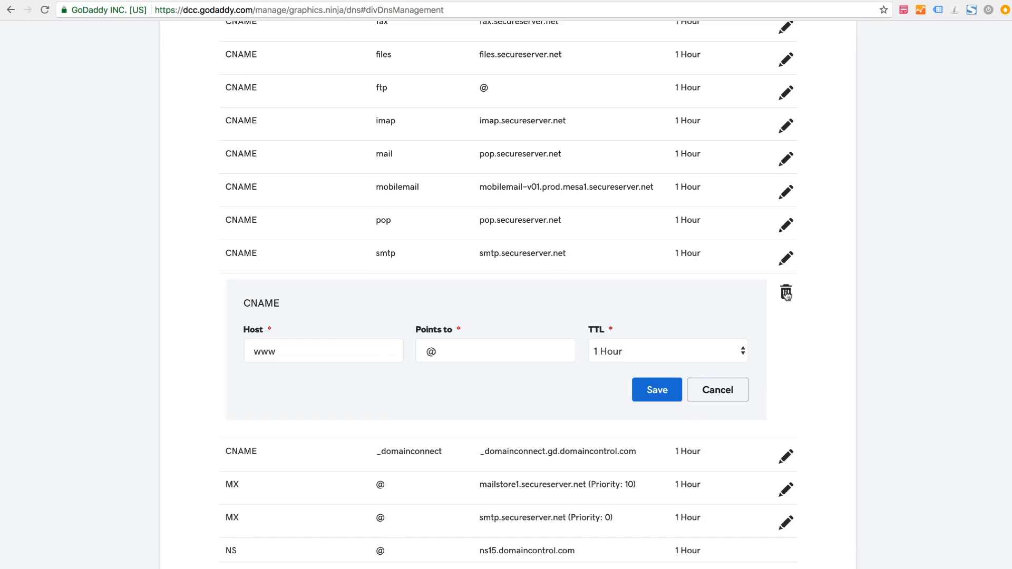
pyautogui.click(787, 293)
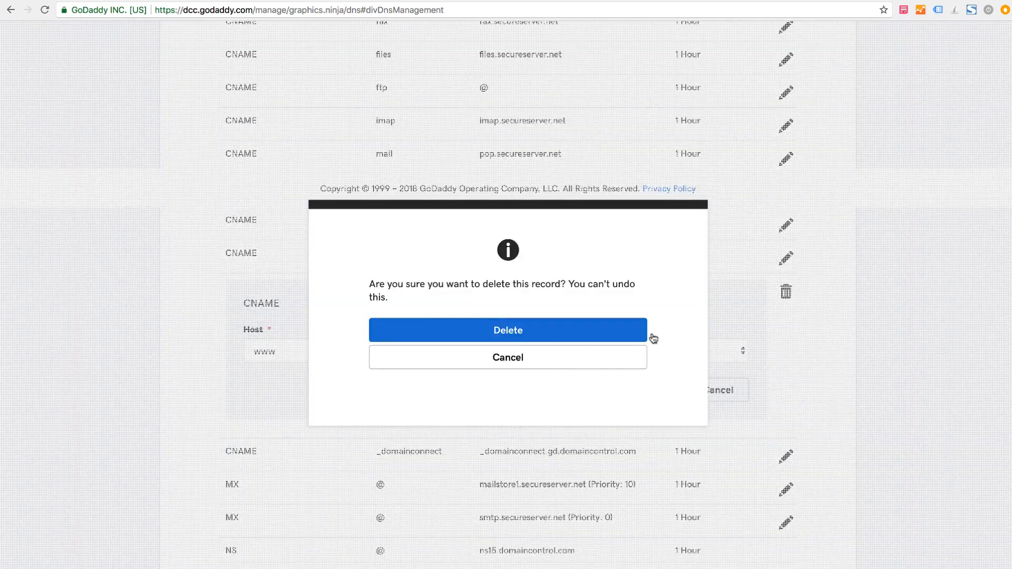
pyautogui.click(518, 328)
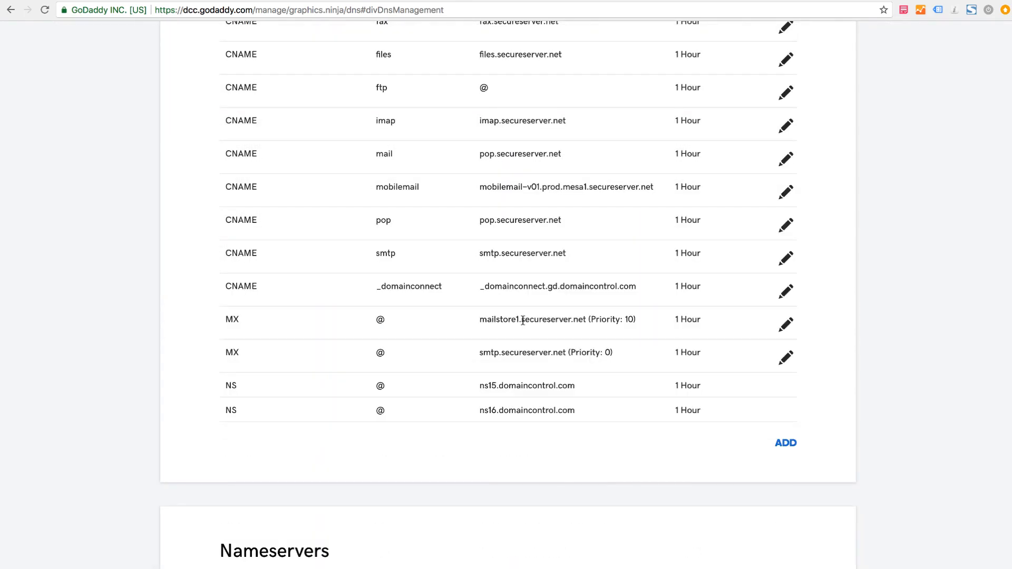
# Add a CNAME record with host www pointing to s.multiscreensite.com and a TTL of 1 Hour
pyautogui.click(786, 444)
pyautogui.scroll(-3, 298, 499)
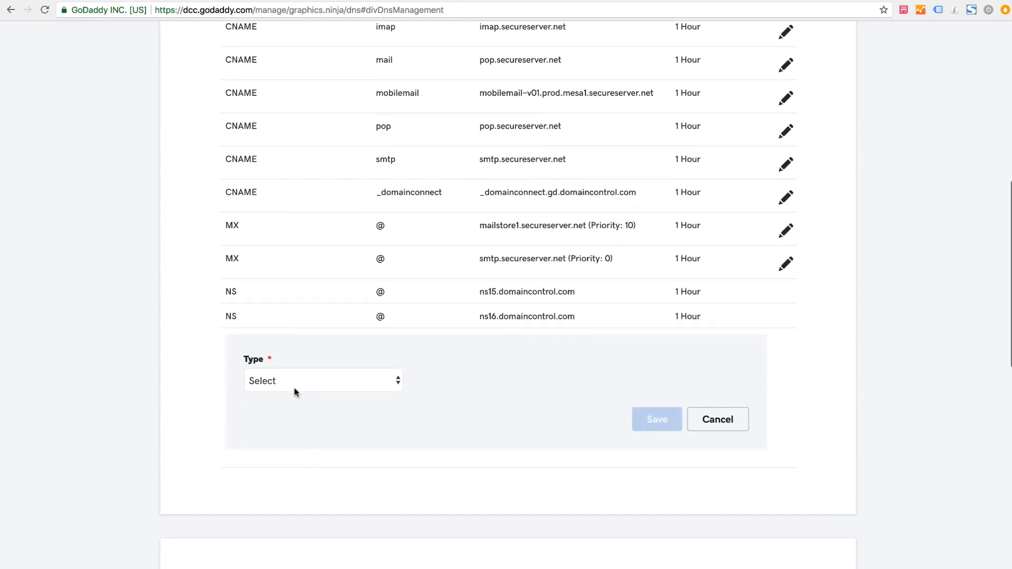
pyautogui.click(296, 392)
pyautogui.click(273, 420)
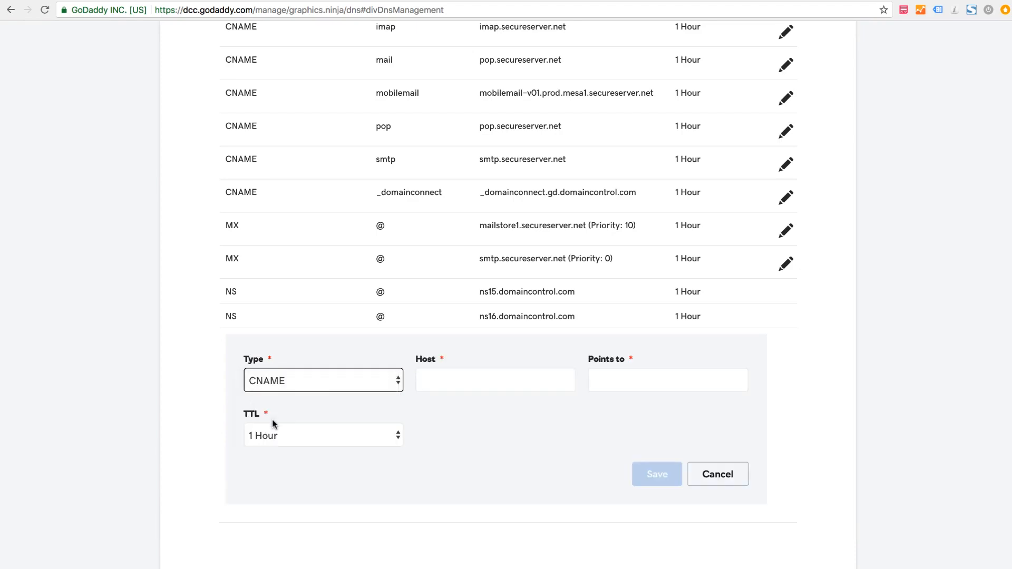
pyautogui.click(452, 379)
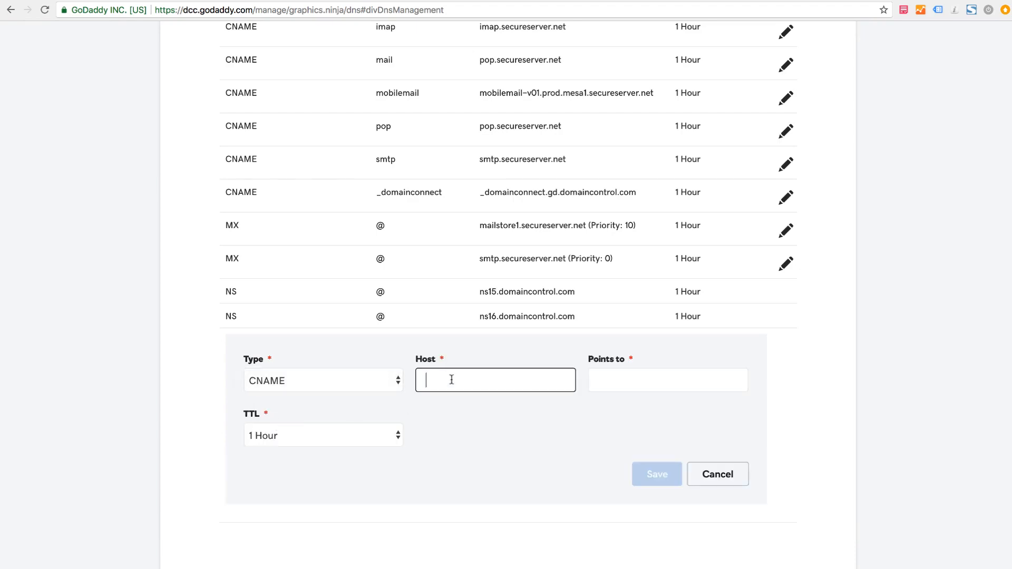
pyautogui.write('www')
pyautogui.press('Tab')
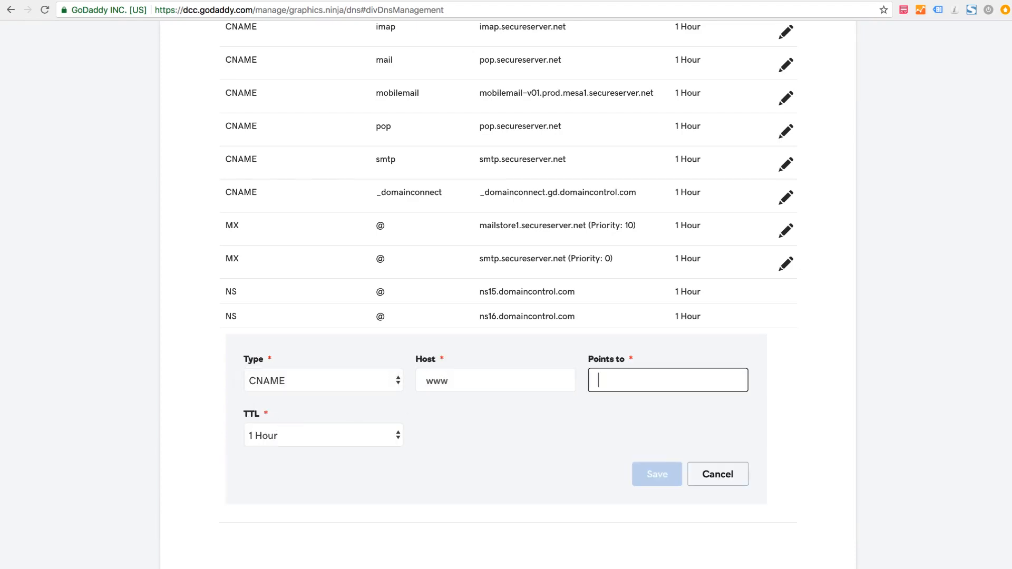
pyautogui.write('s.multiscreensite.com')
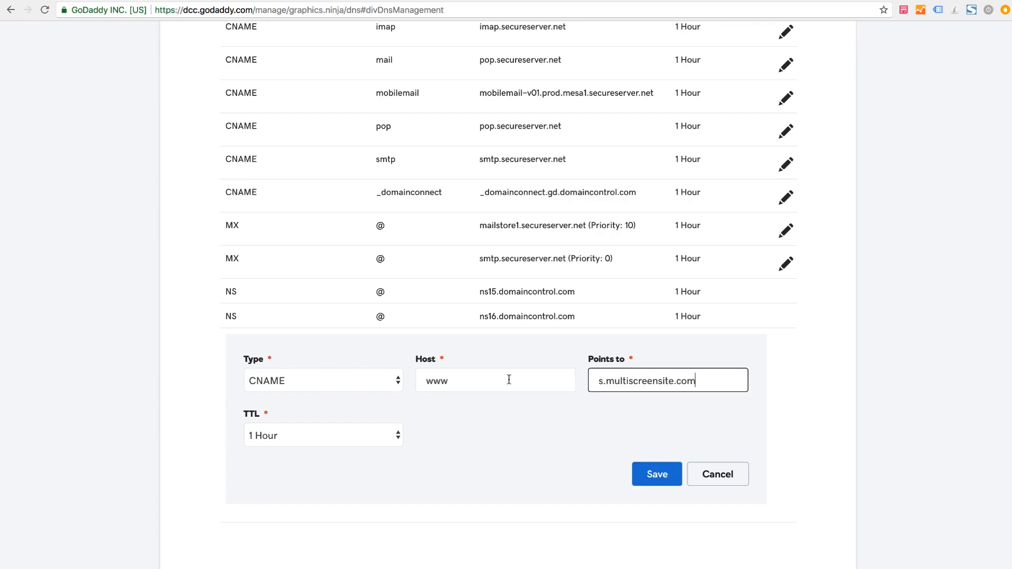
pyautogui.click(657, 477)
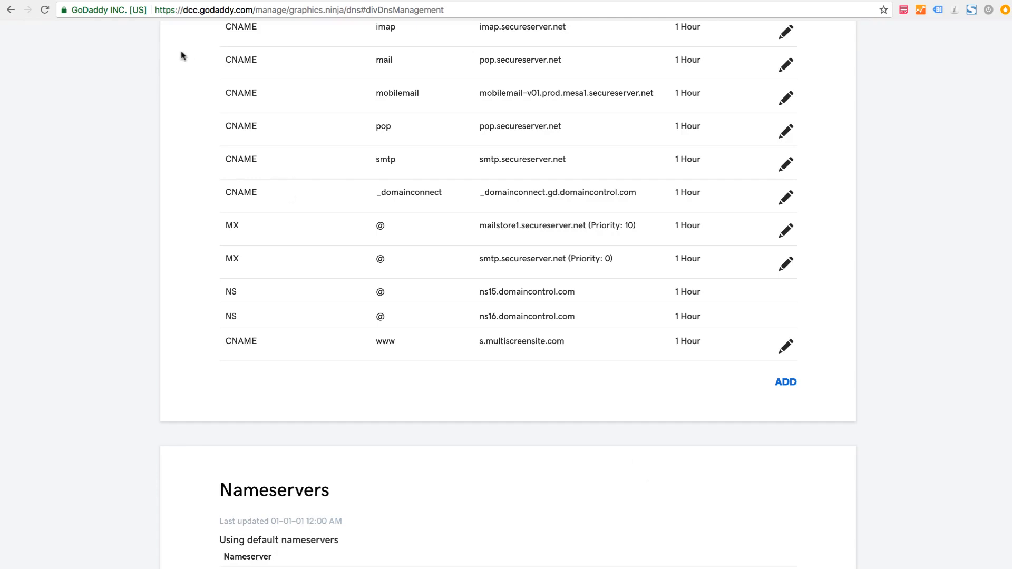
pyautogui.click(122, 1)
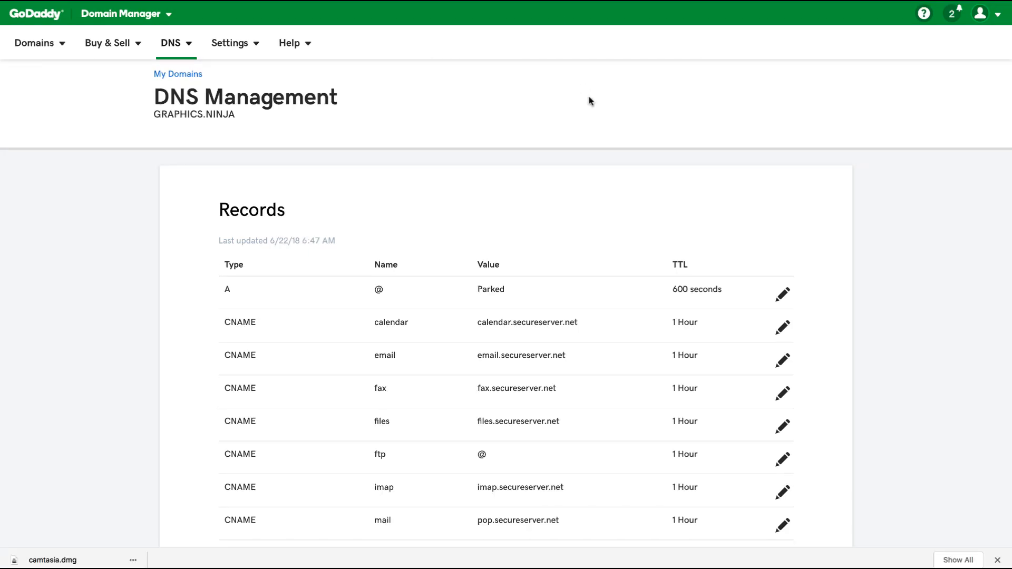
pyautogui.scroll(-15, 590, 100)
pyautogui.scroll(-2, 589, 100)
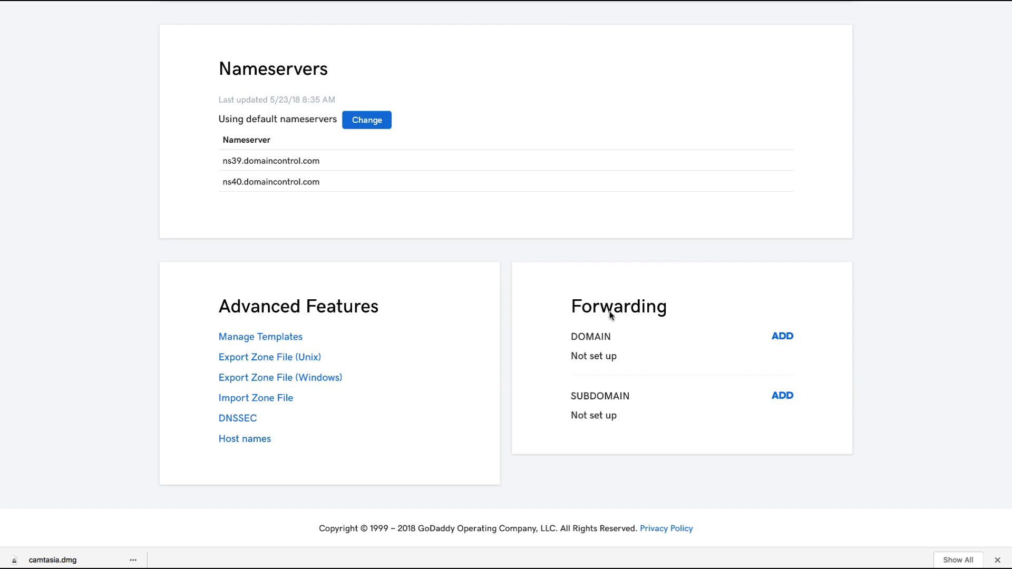
pyautogui.click(783, 337)
pyautogui.scroll(-3, 769, 316)
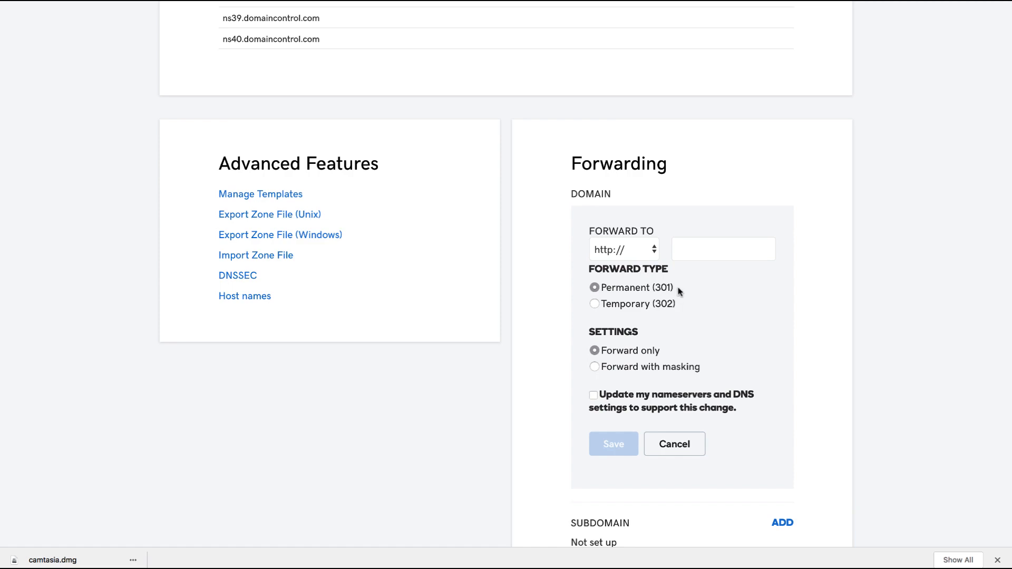
pyautogui.click(634, 249)
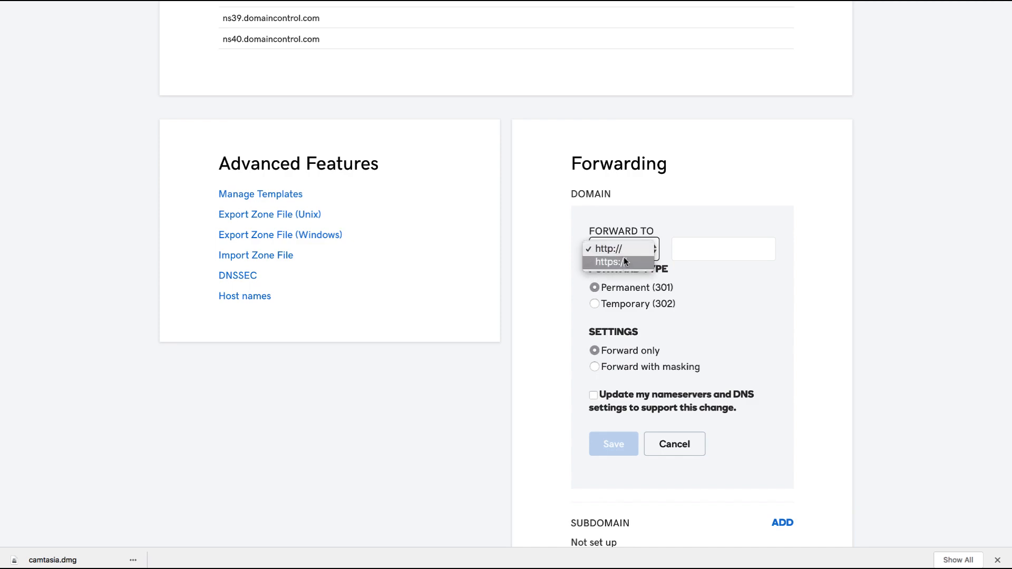
pyautogui.click(629, 246)
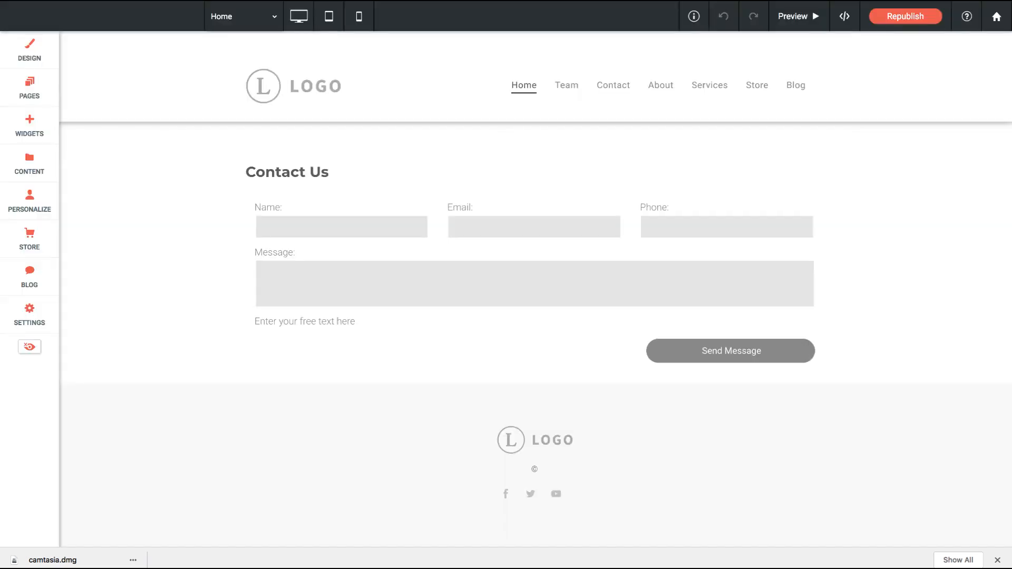
# Open the Site SSL section of the site builder's site settings
pyautogui.click(29, 316)
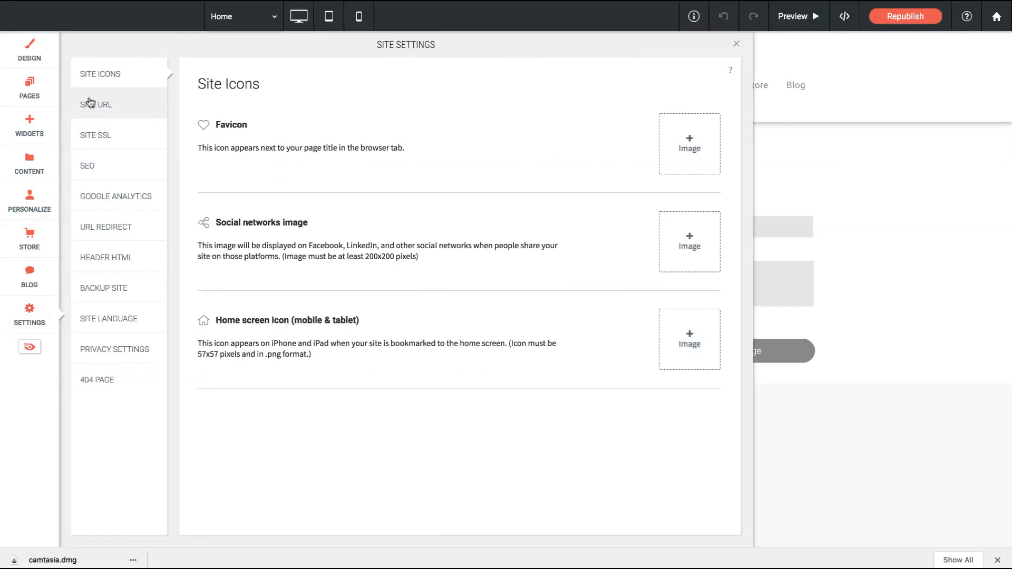
pyautogui.click(104, 135)
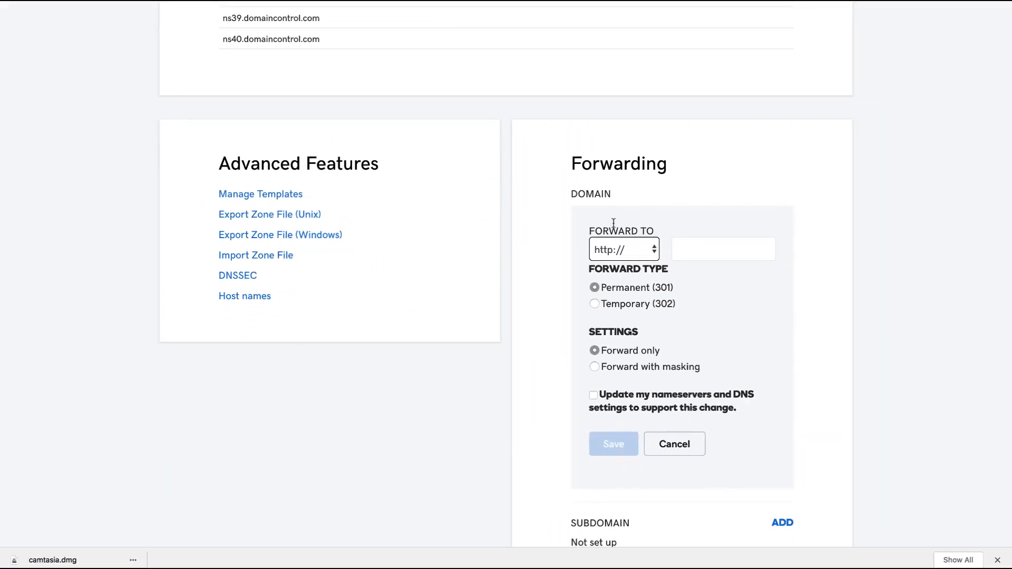
pyautogui.click(629, 251)
pyautogui.click(622, 263)
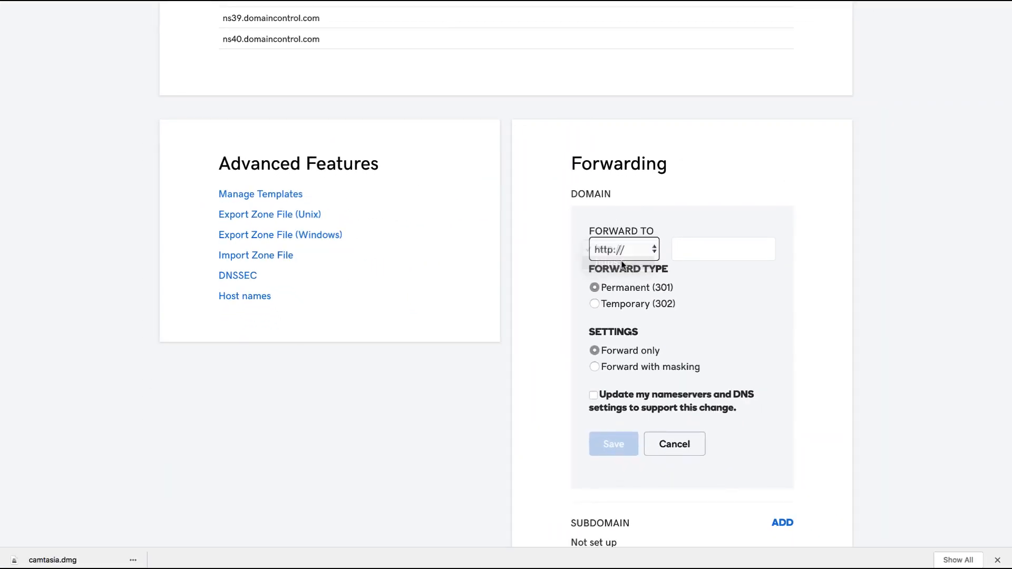
pyautogui.click(698, 252)
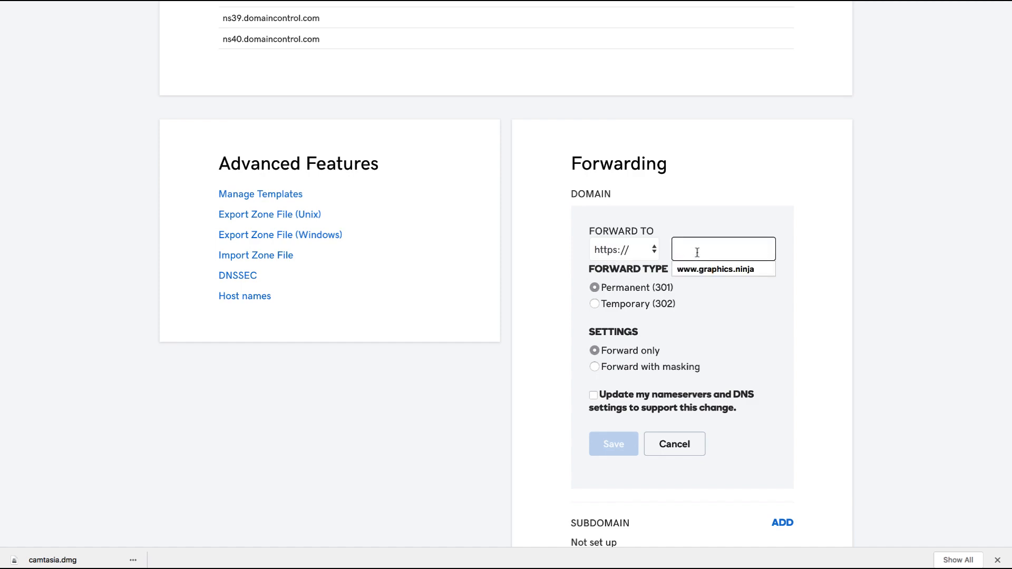
pyautogui.click(701, 271)
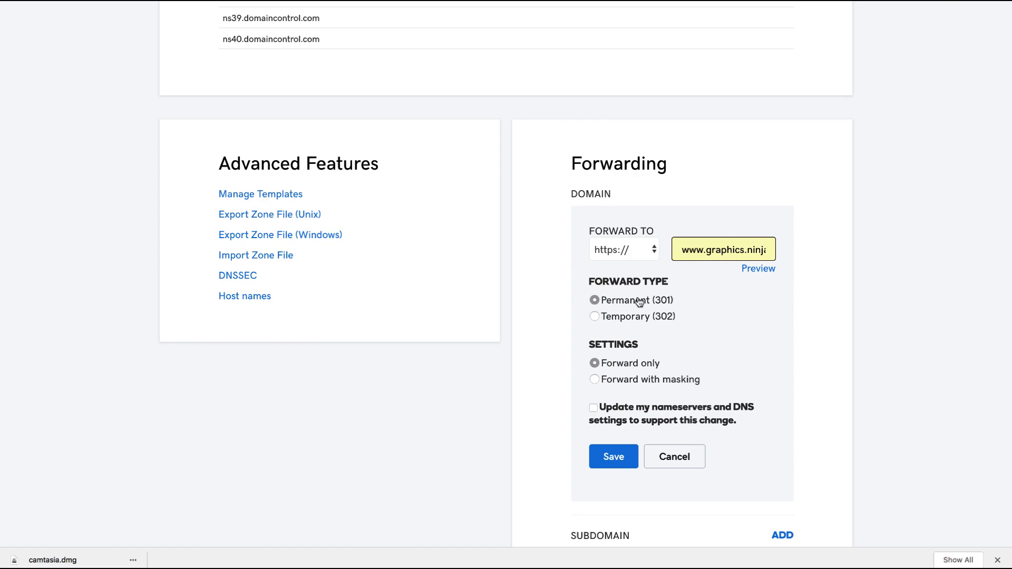
pyautogui.scroll(-1, 639, 301)
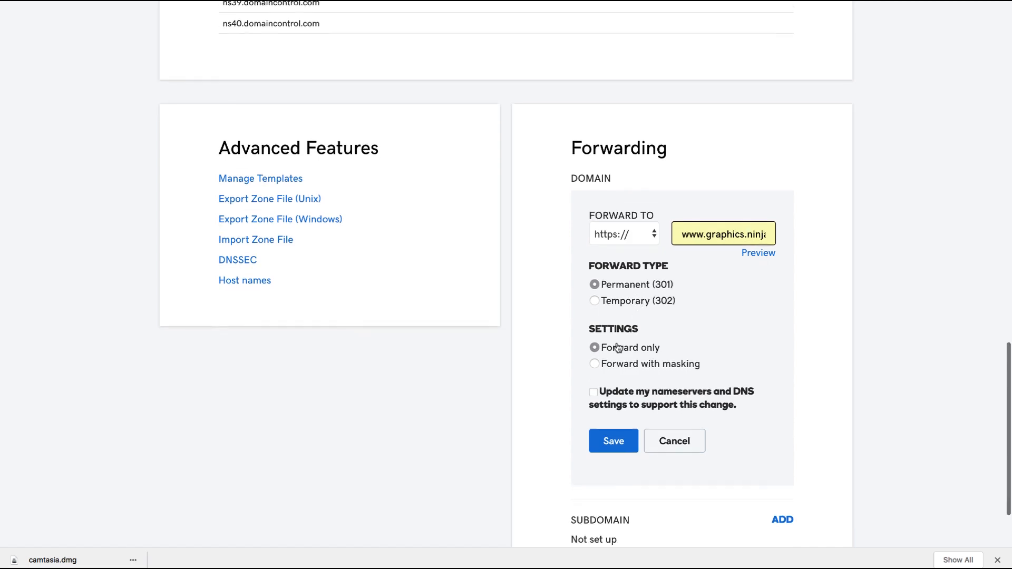
pyautogui.click(594, 393)
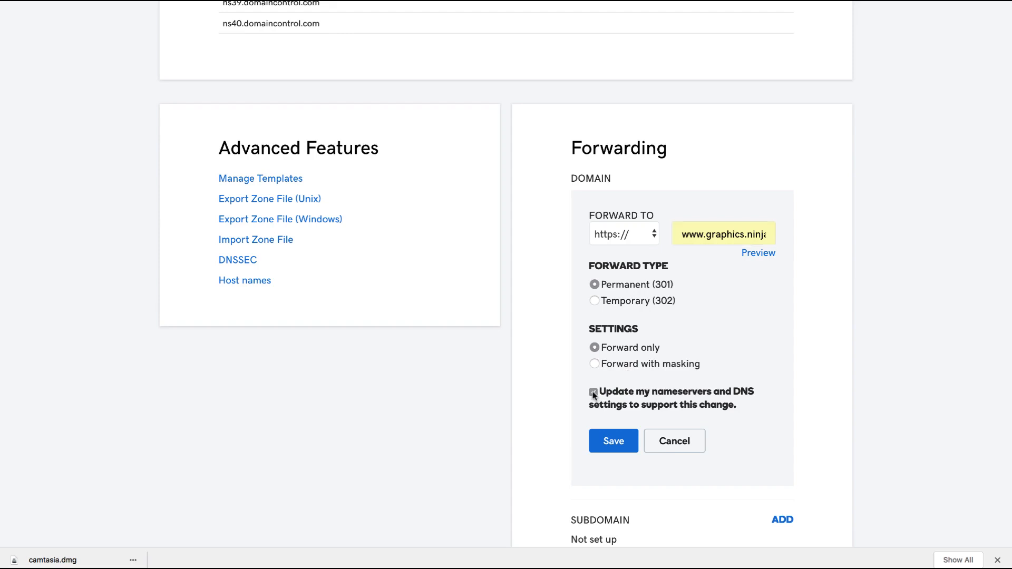
pyautogui.click(617, 450)
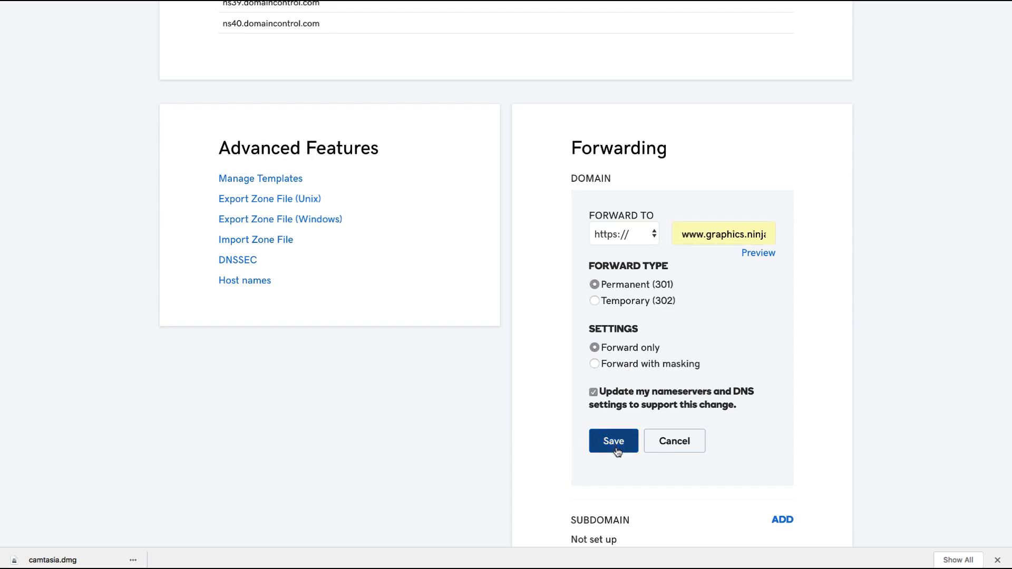
pyautogui.scroll(-11, 617, 451)
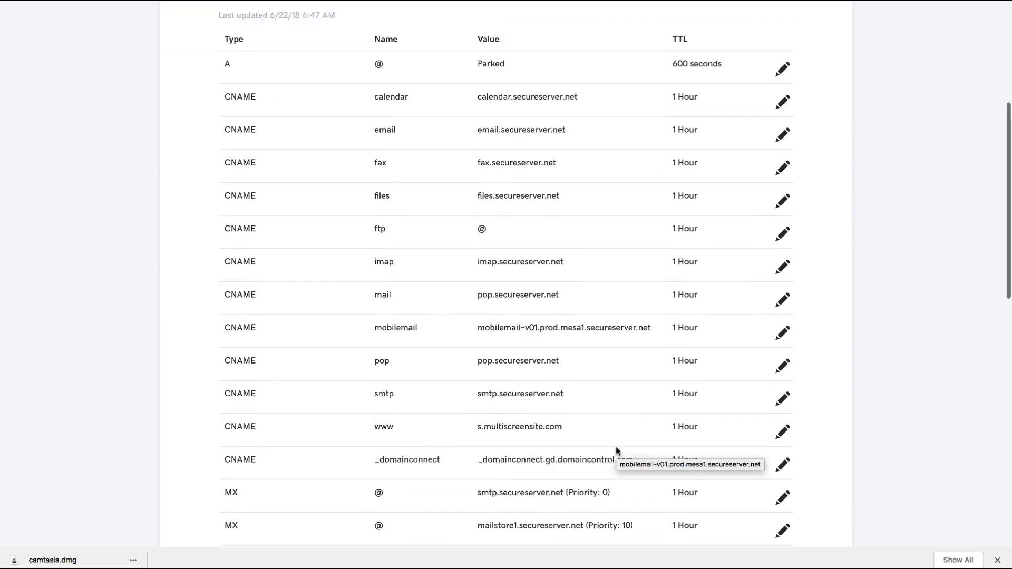
pyautogui.scroll(-4, 616, 451)
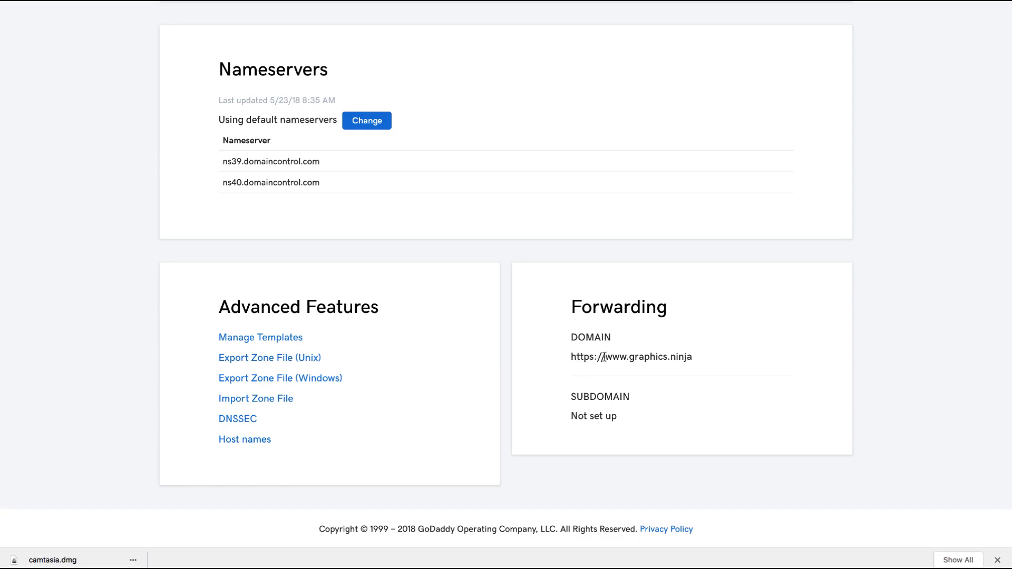
pyautogui.moveTo(605, 357); pyautogui.dragTo(629, 357)
pyautogui.click(628, 354)
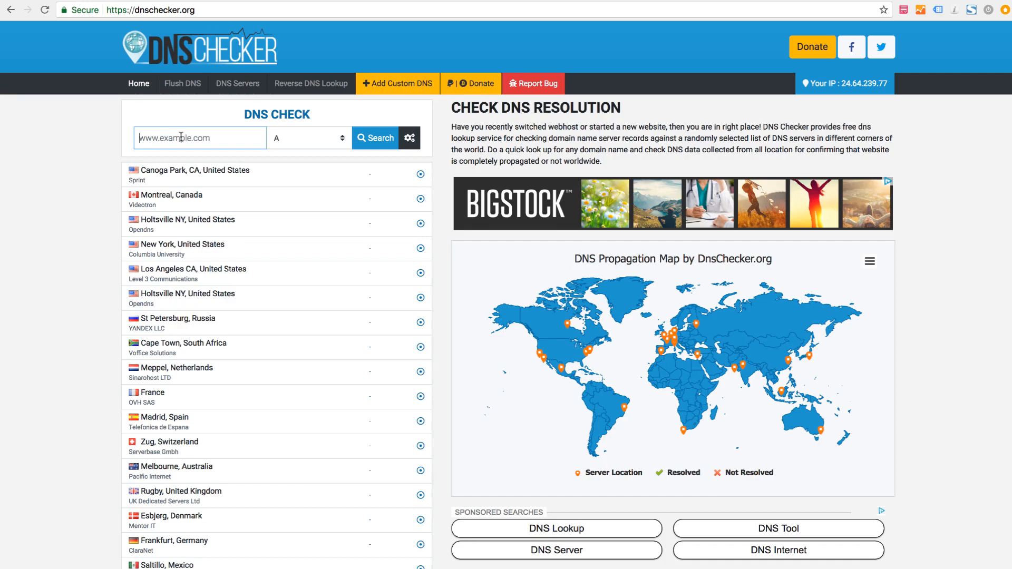
pyautogui.write('www.')
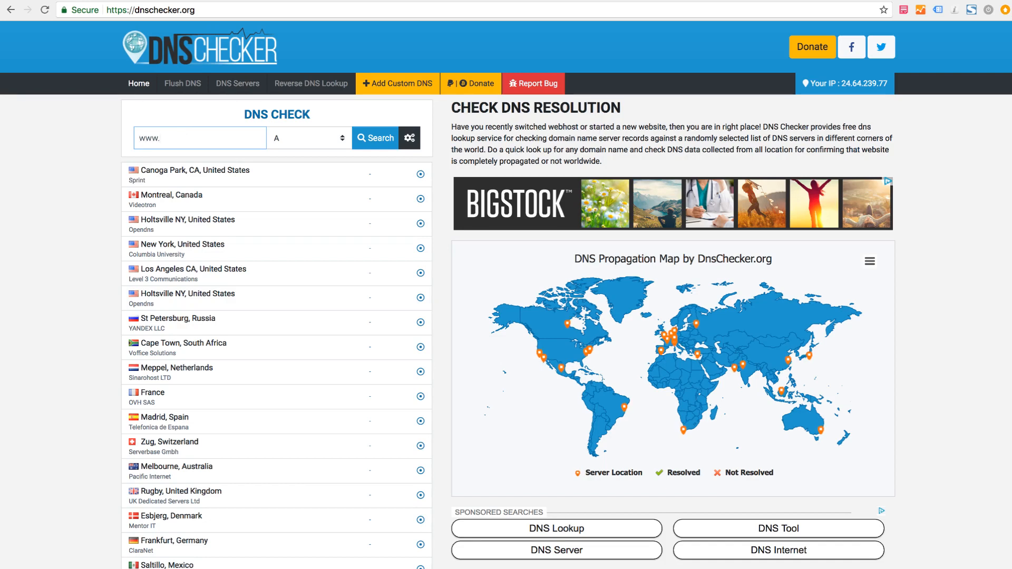
pyautogui.write('graphics.ninja')
pyautogui.click(299, 140)
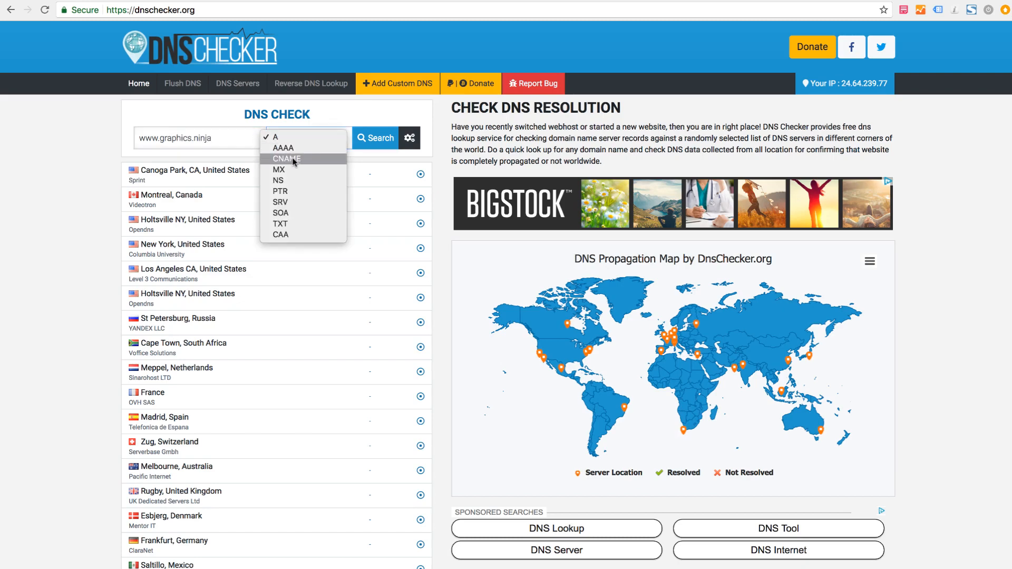
pyautogui.click(293, 160)
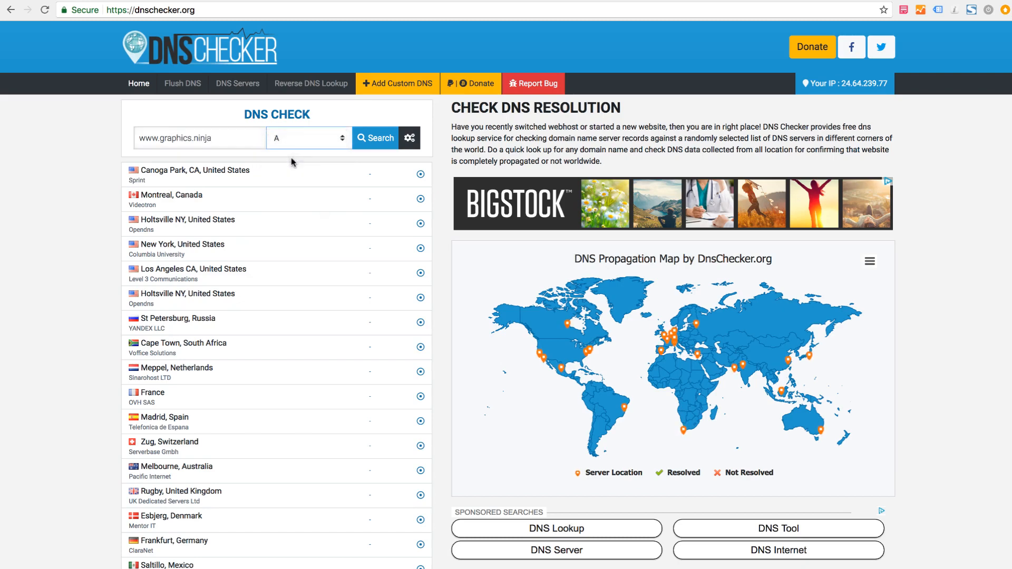
pyautogui.click(377, 137)
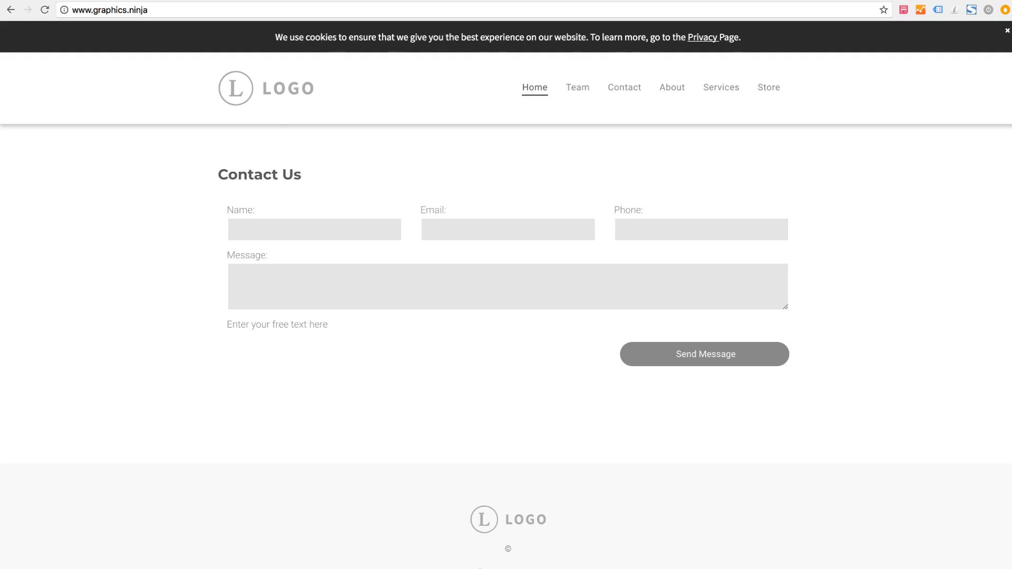
pyautogui.click(87, 9)
pyautogui.click(93, 10)
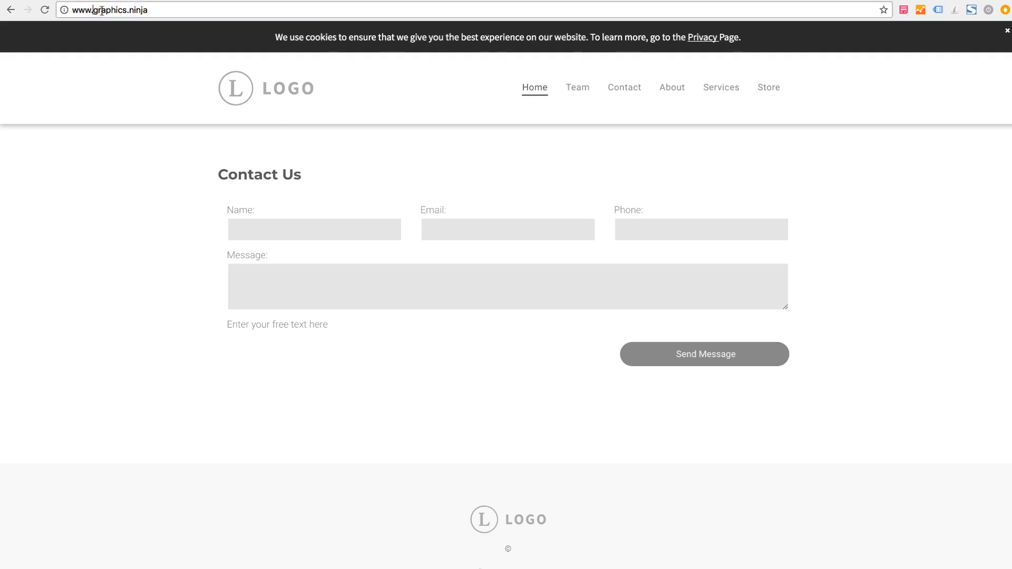
pyautogui.press('BackSpace')
pyautogui.press('BackSpace')
pyautogui.press('BackSpace')
pyautogui.press('BackSpace')
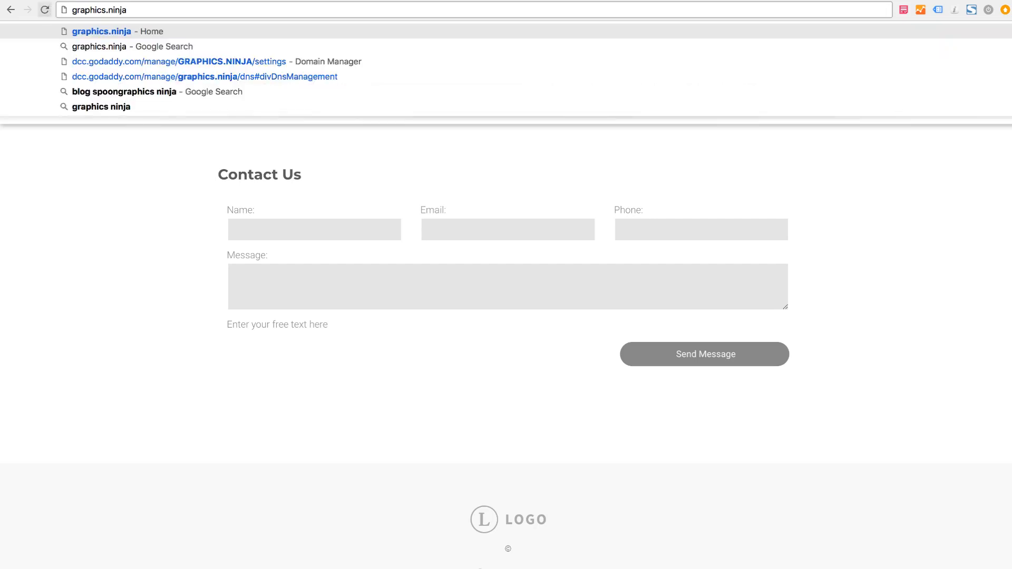
pyautogui.press('Return')
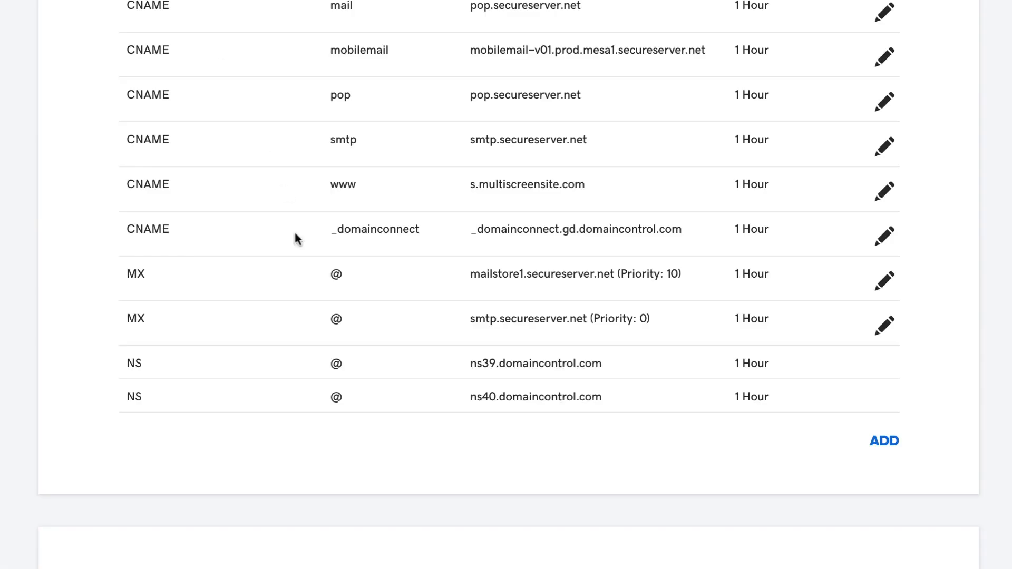
# Examine the nameservers and the DNS records list on GoDaddy's DNS management page
pyautogui.scroll(-7, 299, 247)
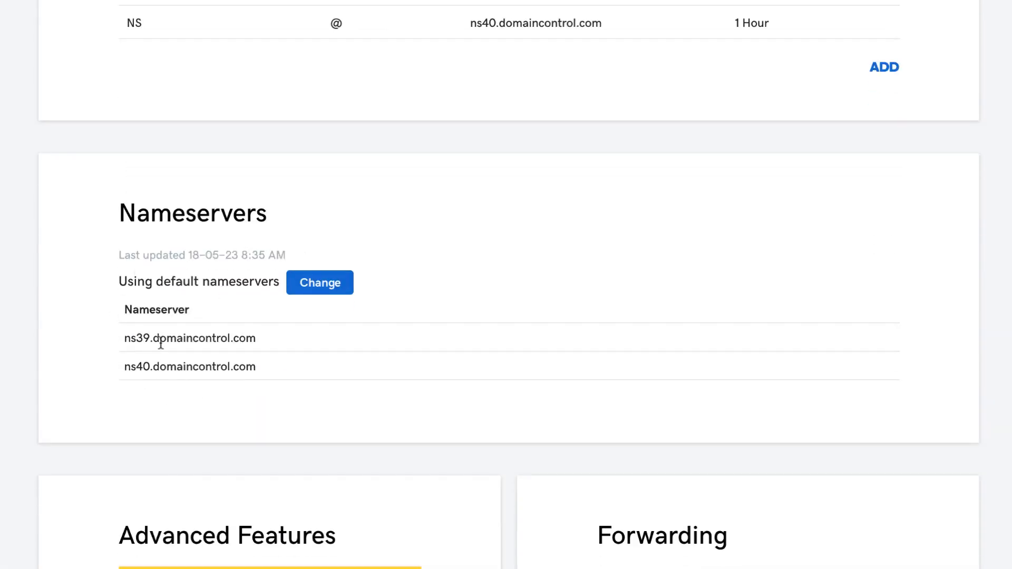
pyautogui.scroll(8, 161, 343)
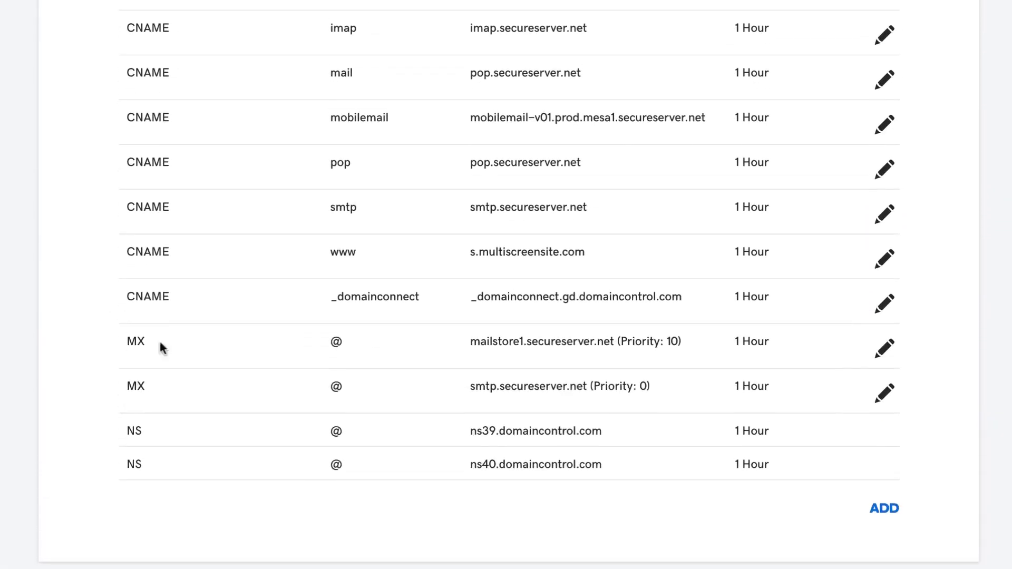